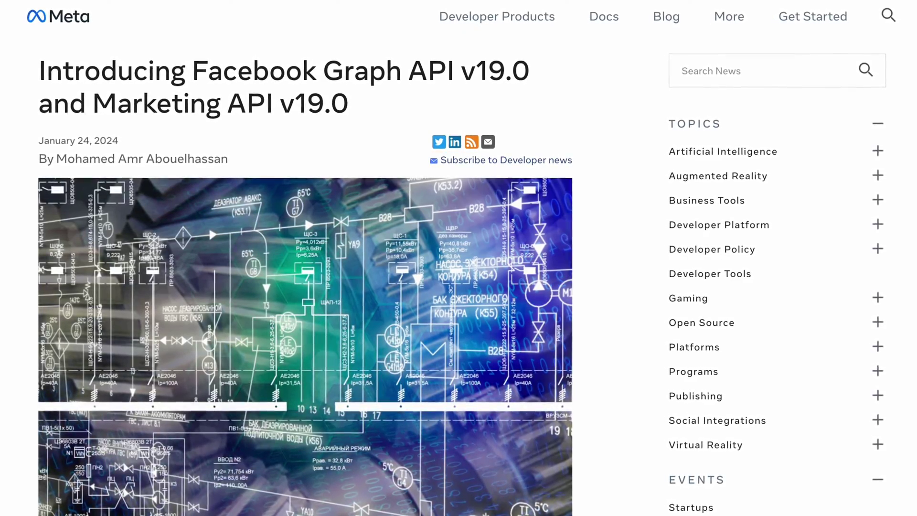
# - Scroll through the v19.0 targeting changes blog post down to the Impacted endpoints table
pyautogui.scroll(-10, 459, 287)
pyautogui.scroll(-1, 458, 277)
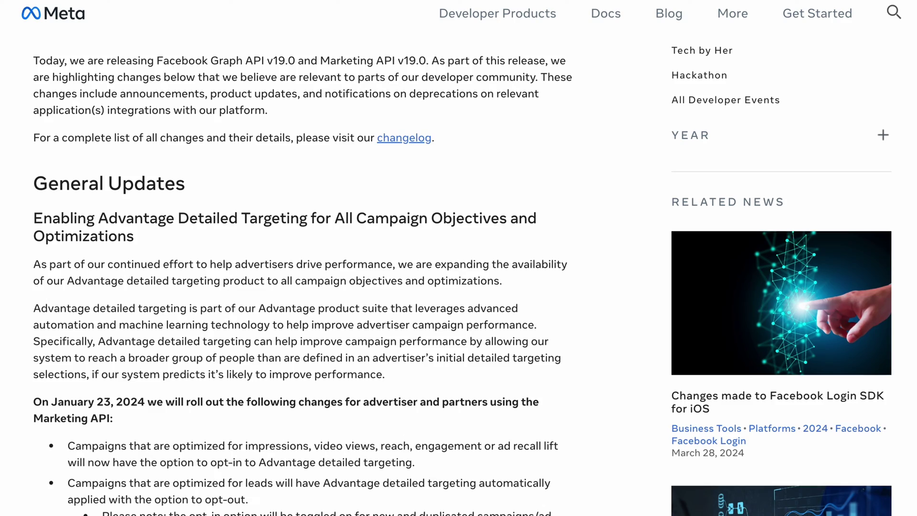
pyautogui.scroll(-4, 458, 277)
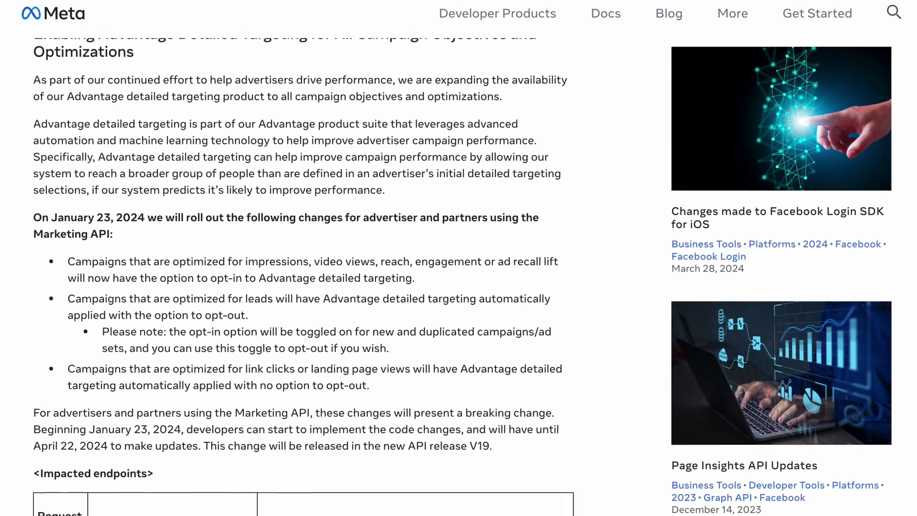
pyautogui.scroll(-4, 458, 277)
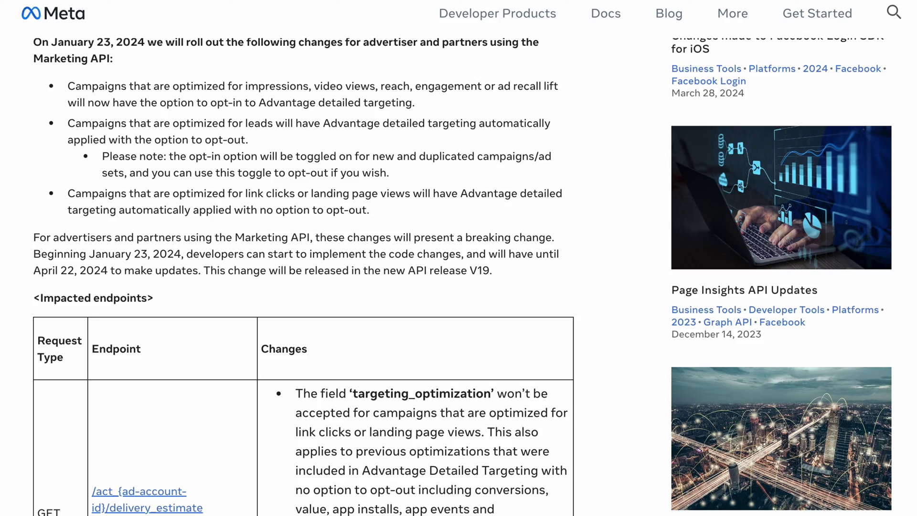
pyautogui.scroll(-6, 458, 277)
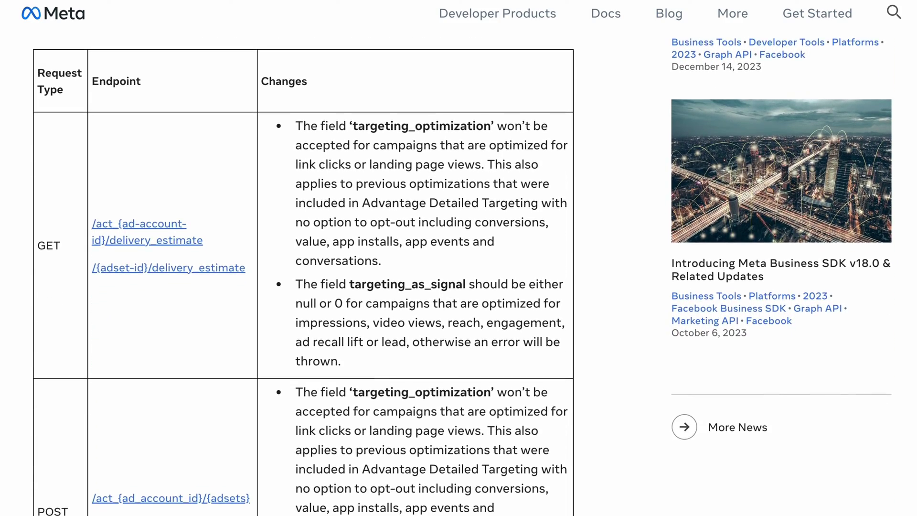
pyautogui.scroll(-4, 459, 277)
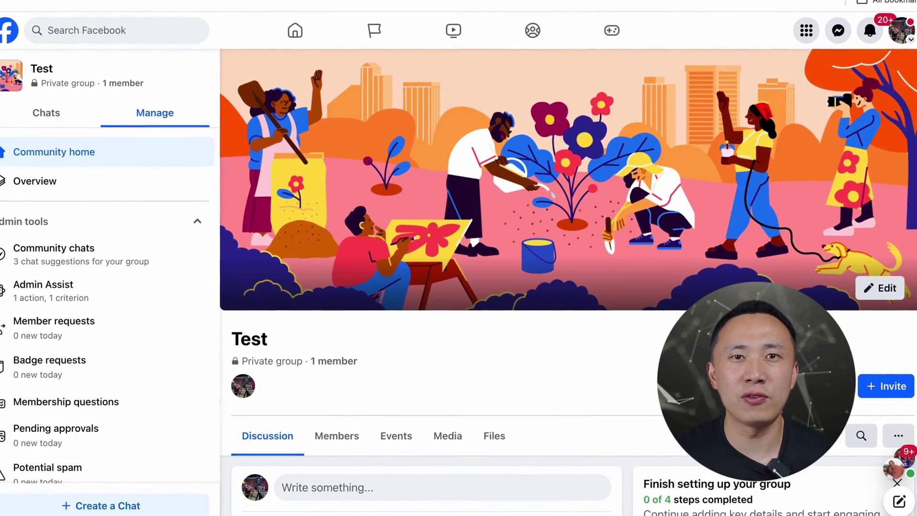
# - Go to the Test group's Events page and start a new event with Create Event
pyautogui.scroll(-4, 568, 282)
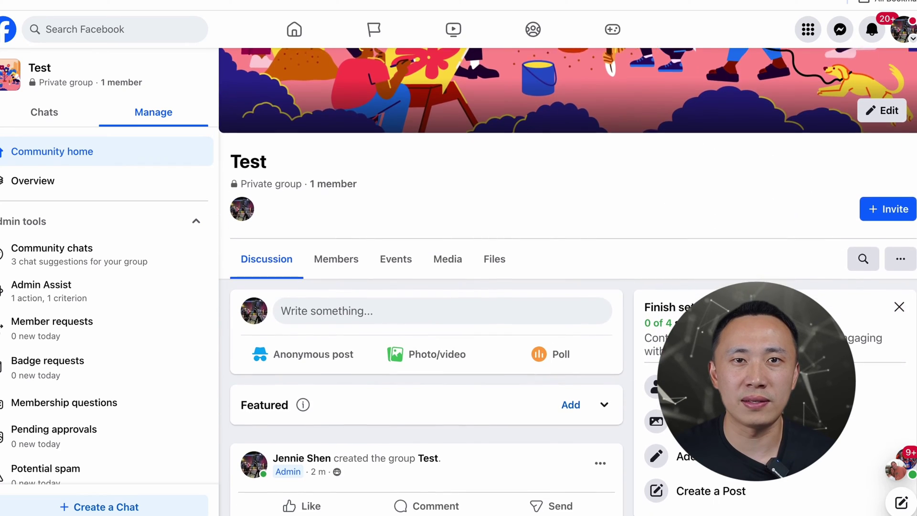
pyautogui.scroll(-2, 581, 258)
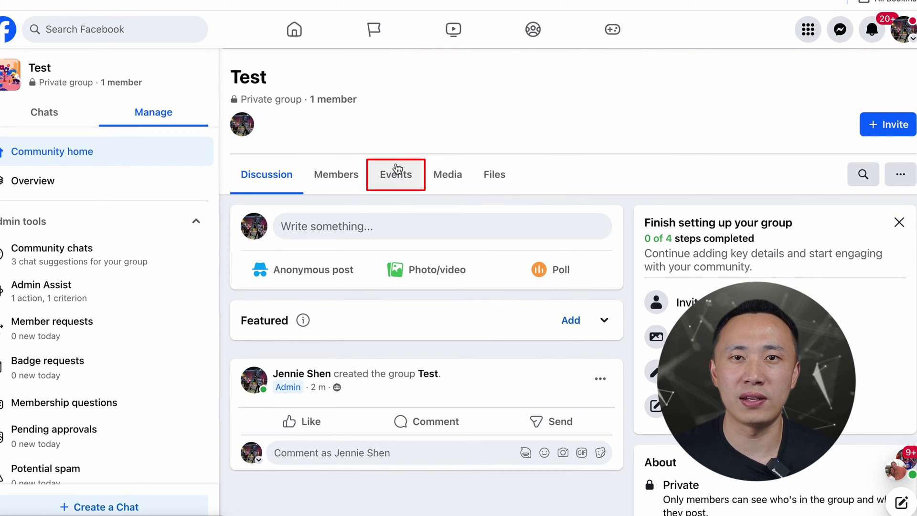
pyautogui.click(396, 186)
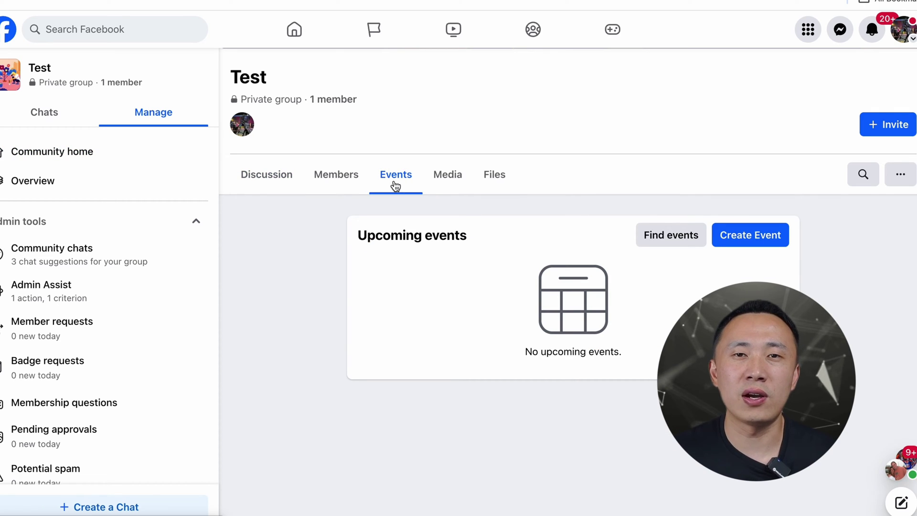
pyautogui.click(765, 237)
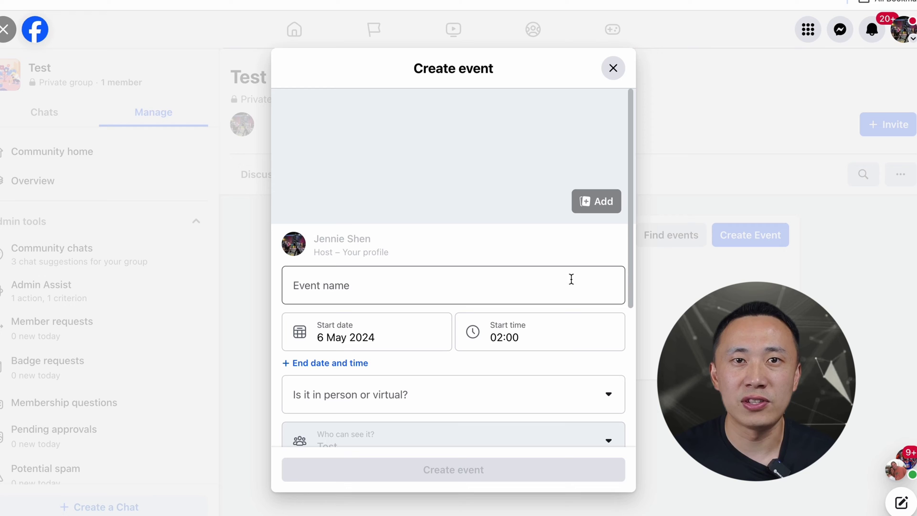
# - Name the event 'test' and set its start time to 10:30
pyautogui.click(545, 293)
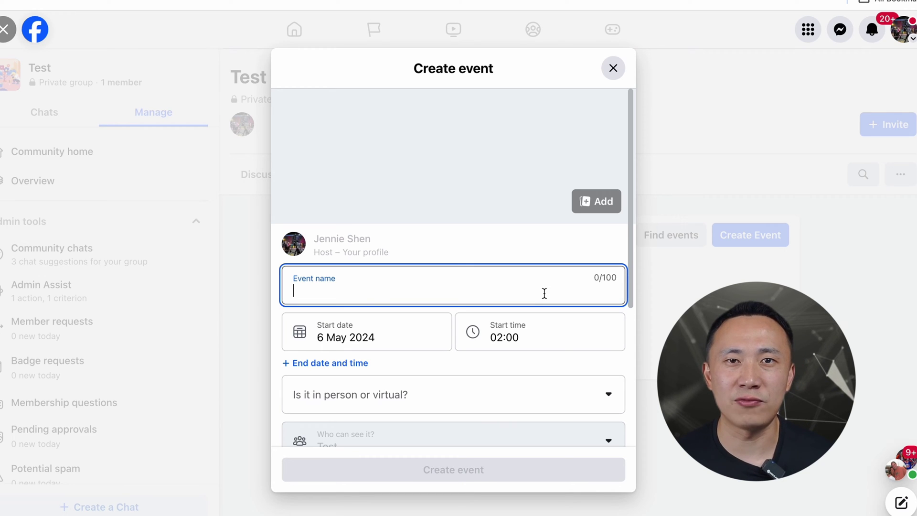
pyautogui.write('test')
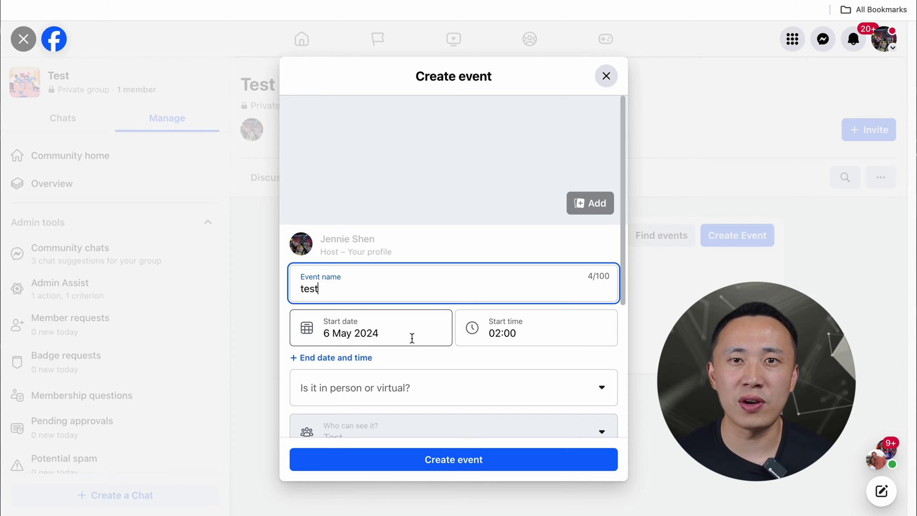
pyautogui.click(506, 333)
pyautogui.scroll(-5, 542, 455)
pyautogui.click(511, 420)
pyautogui.scroll(-2, 454, 358)
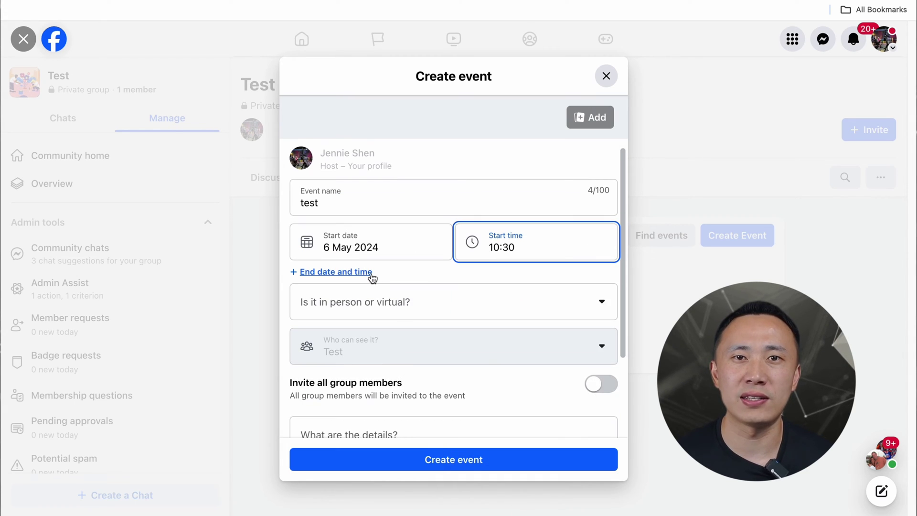
# - Add an end time of 12:30 to the event
pyautogui.click(371, 274)
pyautogui.click(526, 286)
pyautogui.write('12:30')
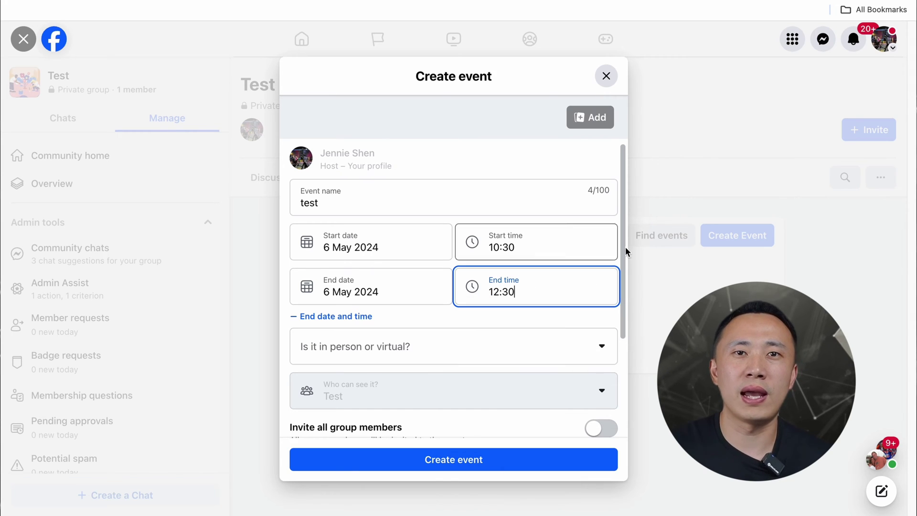
pyautogui.moveTo(623, 247); pyautogui.dragTo(617, 346)
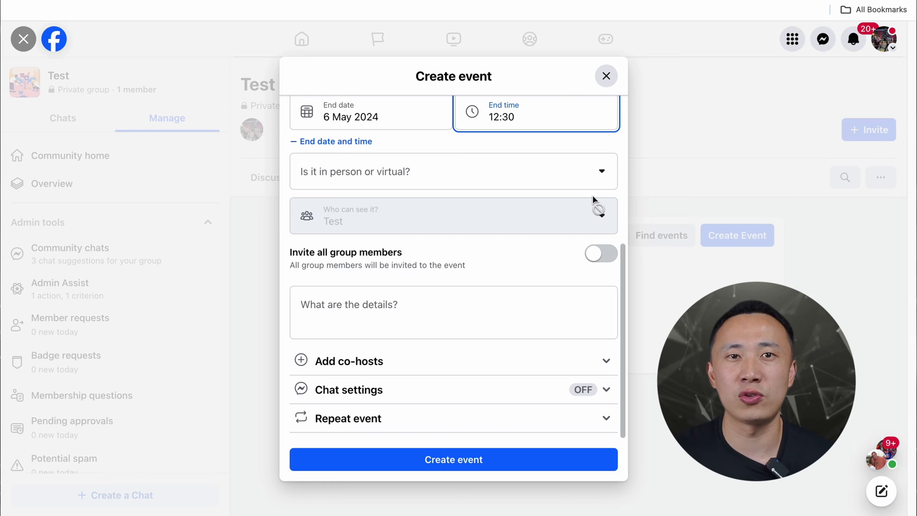
# - Make the event virtual, hosted as a Facebook Live
pyautogui.click(598, 173)
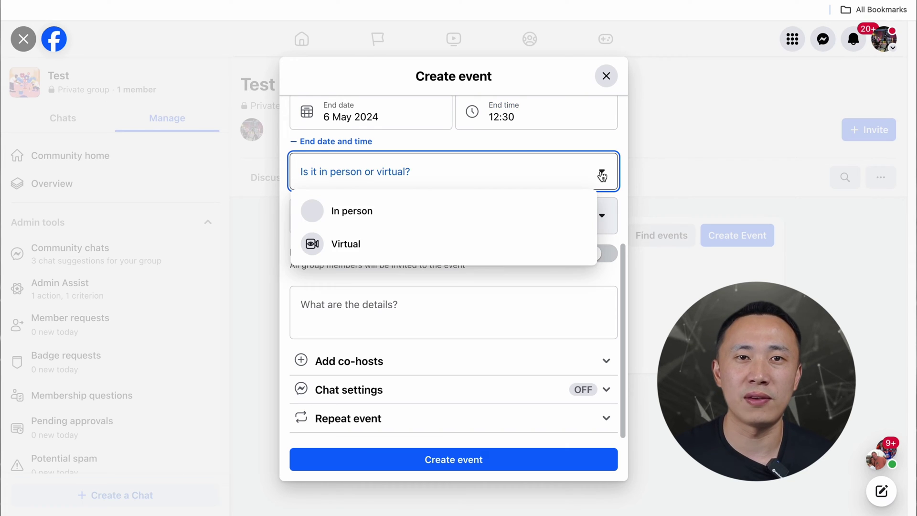
pyautogui.click(401, 249)
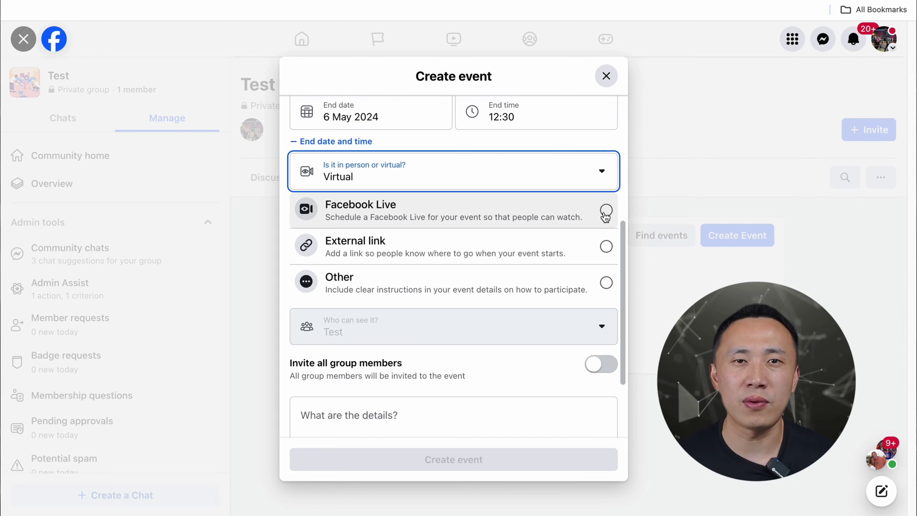
pyautogui.click(605, 211)
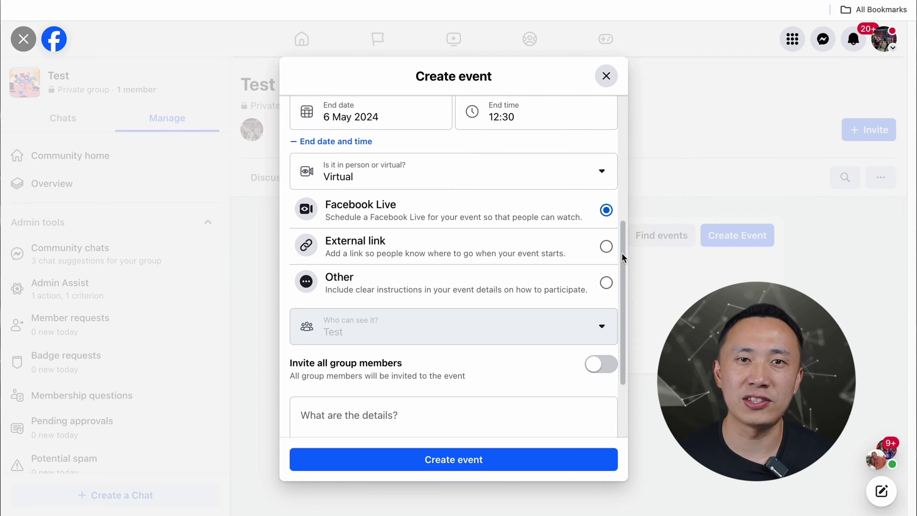
# - Publish the test event and open its Set Up Live Video page
pyautogui.click(478, 459)
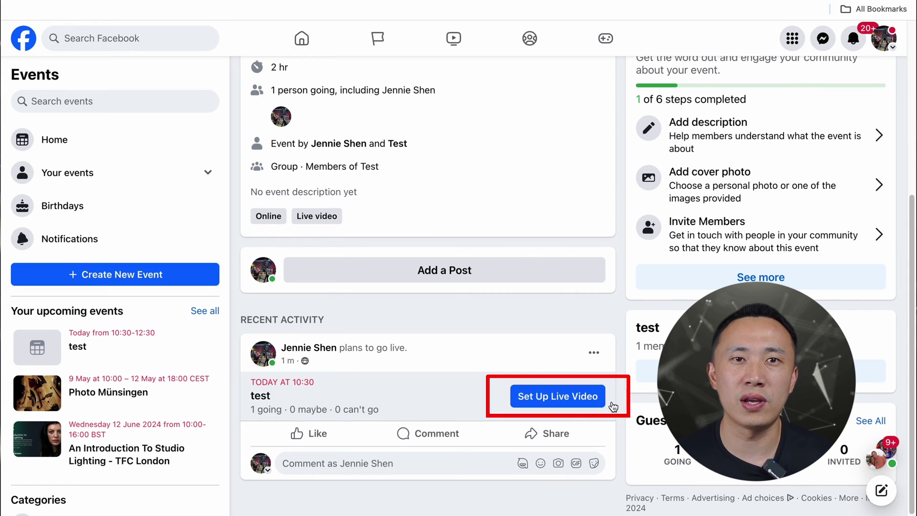
pyautogui.click(595, 400)
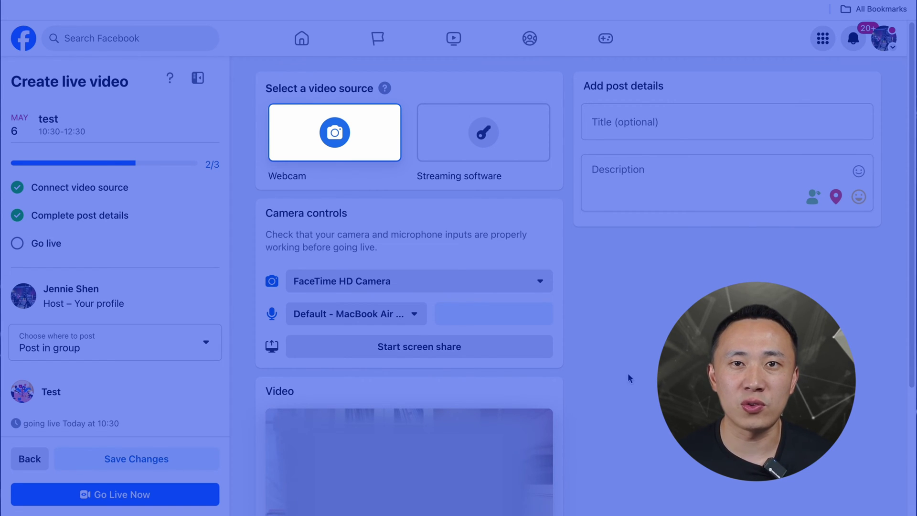
# - Switch the live video source to streaming software and disable the persistent stream key
pyautogui.click(512, 147)
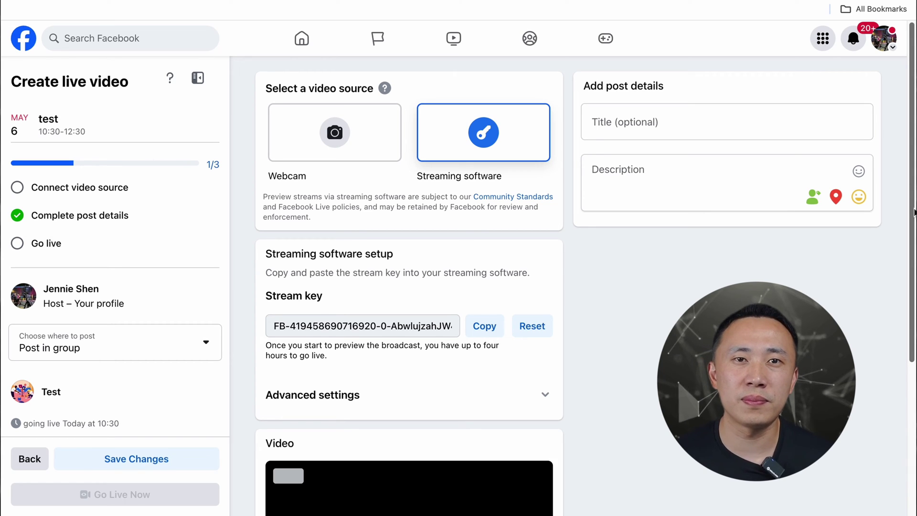
pyautogui.click(544, 413)
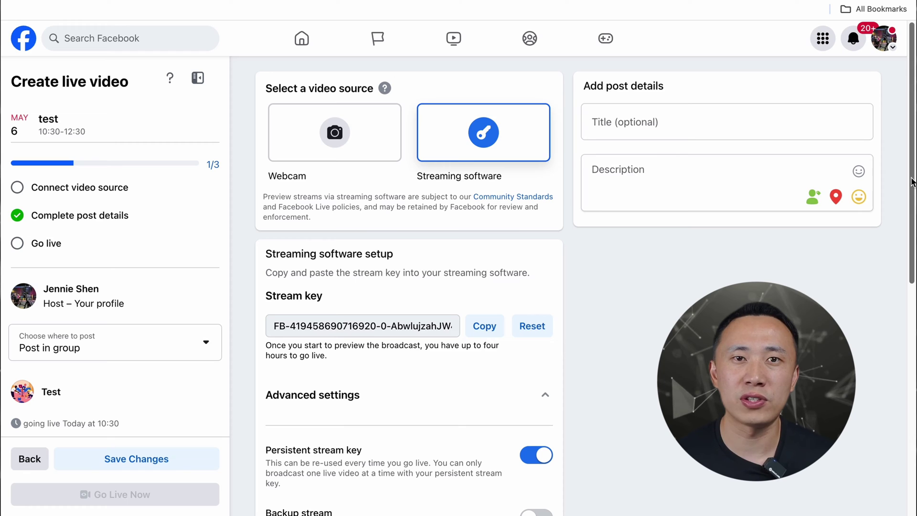
pyautogui.scroll(-4, 912, 181)
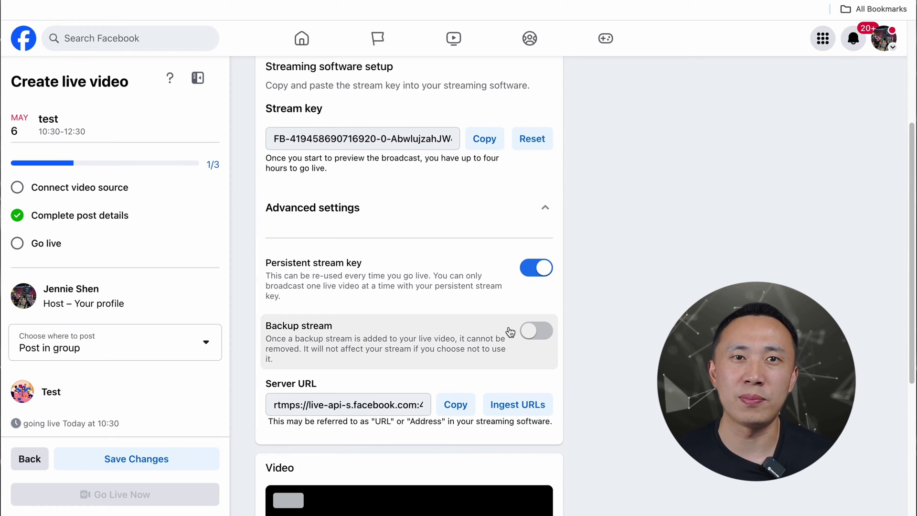
pyautogui.click(533, 272)
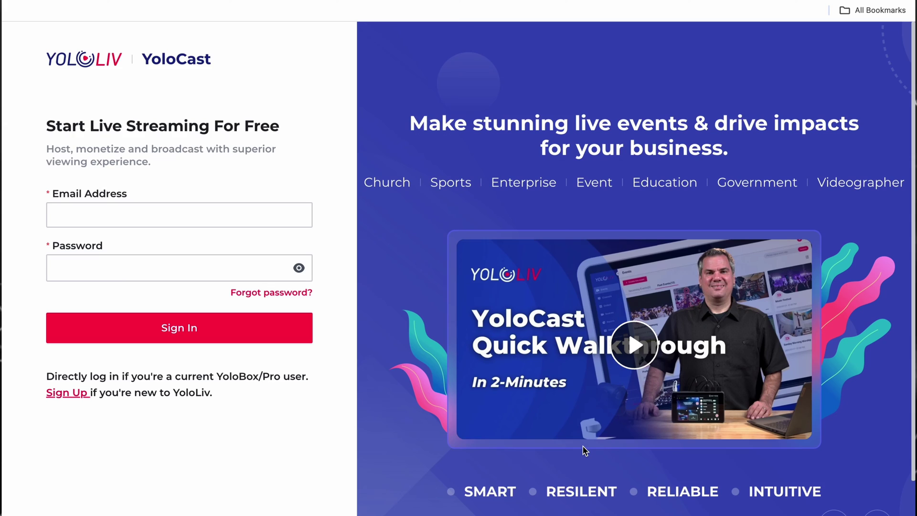
# - Sign in to YoloCast with the account email and password, then go to Destinations
pyautogui.click(251, 219)
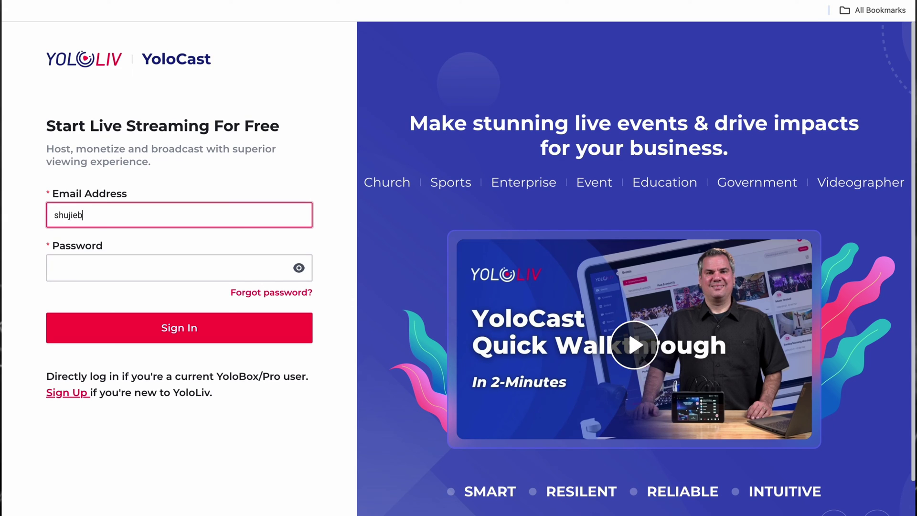
pyautogui.click(136, 267)
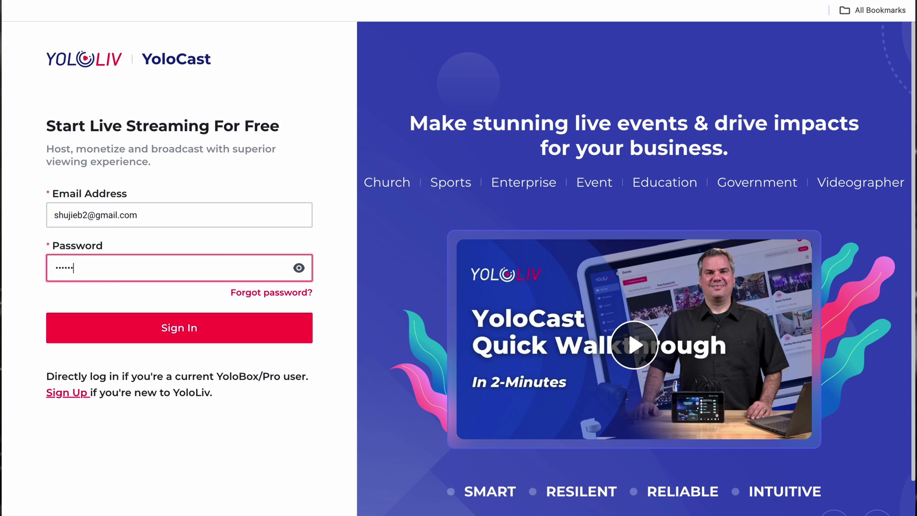
pyautogui.click(112, 336)
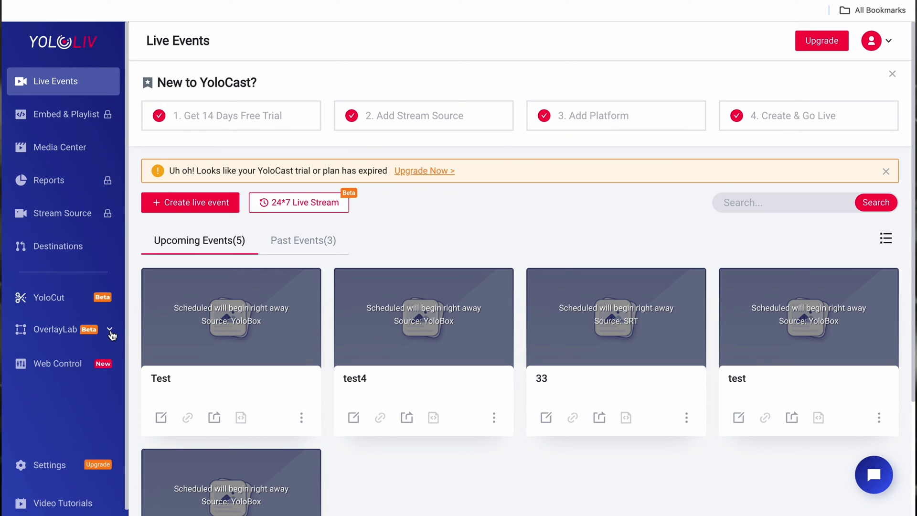
pyautogui.click(63, 251)
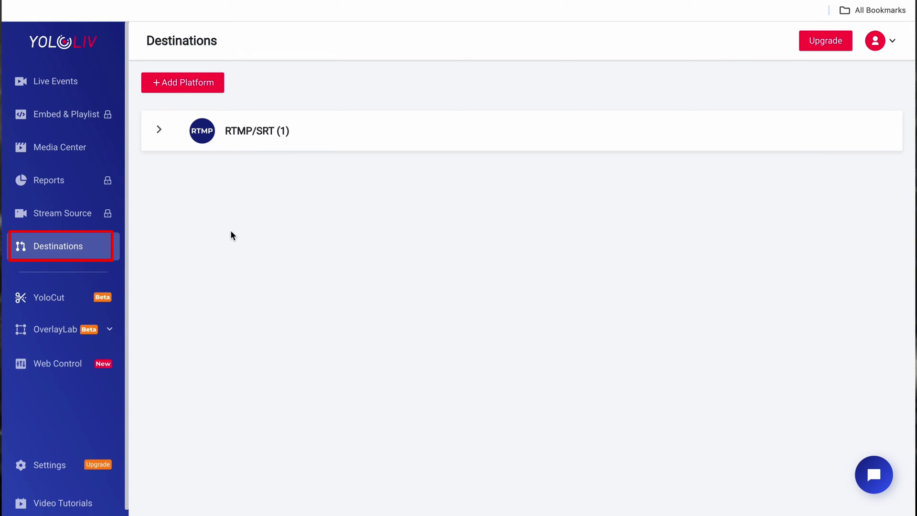
# - Add a new RTMP/SRT platform named 'Facebook'
pyautogui.click(184, 83)
pyautogui.click(402, 207)
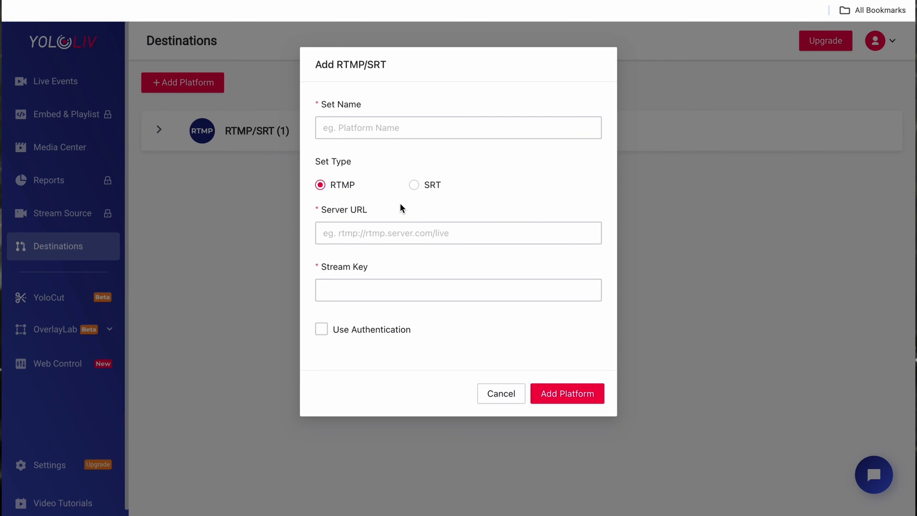
pyautogui.click(415, 133)
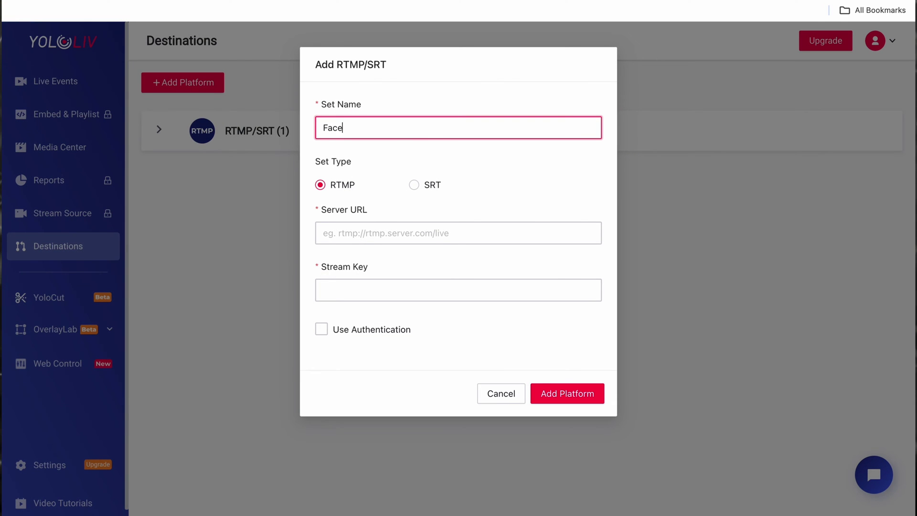
pyautogui.write('Facebook')
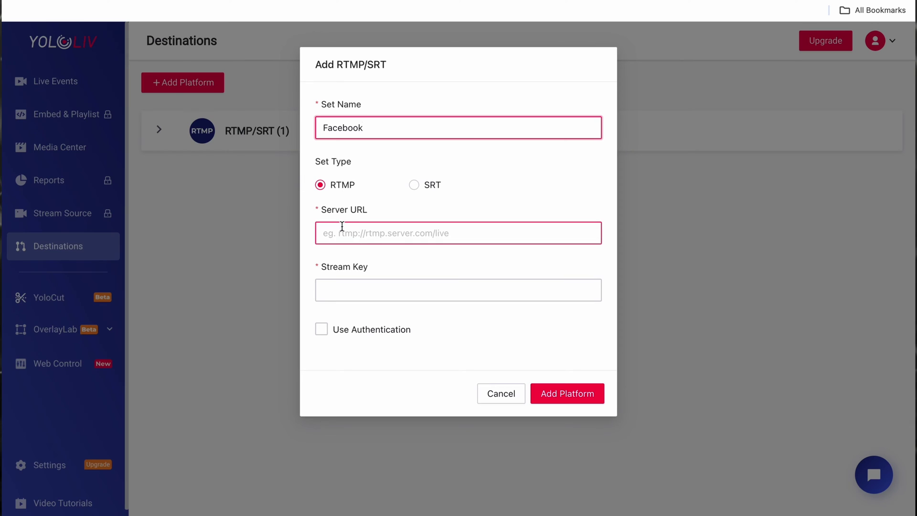
# - Paste Facebook's stream key into the destination's Stream Key field
pyautogui.click(191, 1)
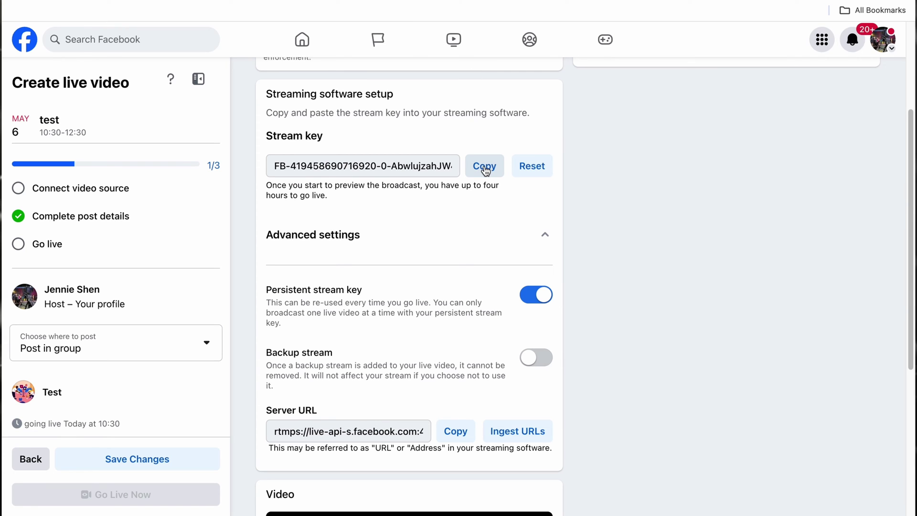
pyautogui.hotkey('ctrl', 'shift', 'Tab')
pyautogui.click(336, 286)
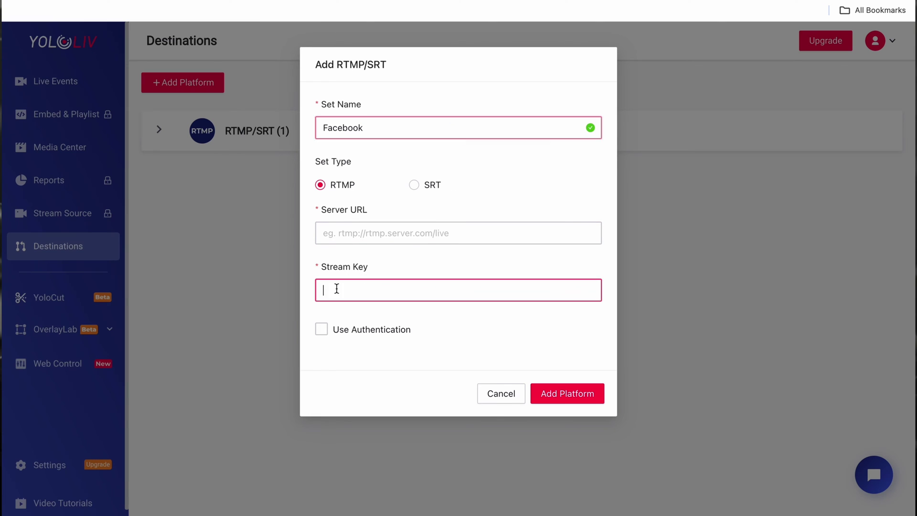
pyautogui.rightClick(336, 289)
pyautogui.click(379, 379)
pyautogui.hotkey('ctrl', 'Tab')
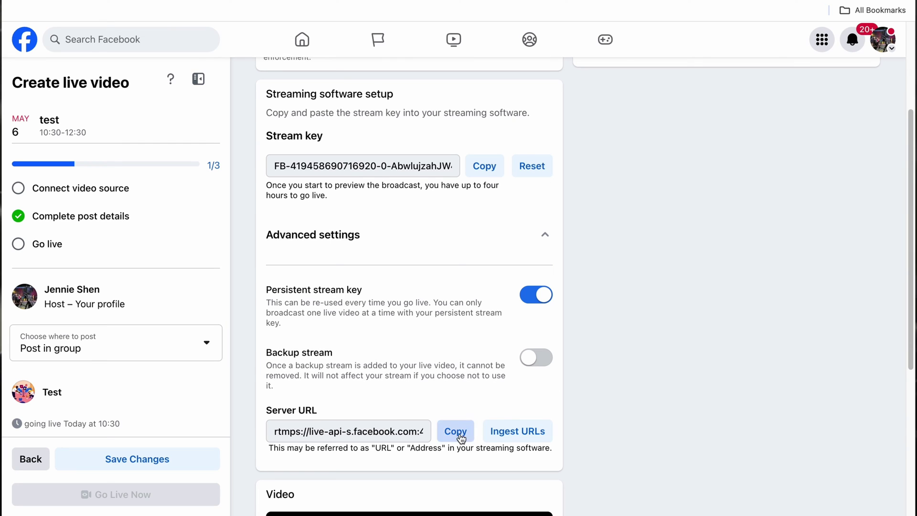
pyautogui.click(457, 431)
pyautogui.hotkey('ctrl', 'shift', 'Tab')
pyautogui.click(328, 233)
pyautogui.rightClick(377, 233)
pyautogui.click(420, 324)
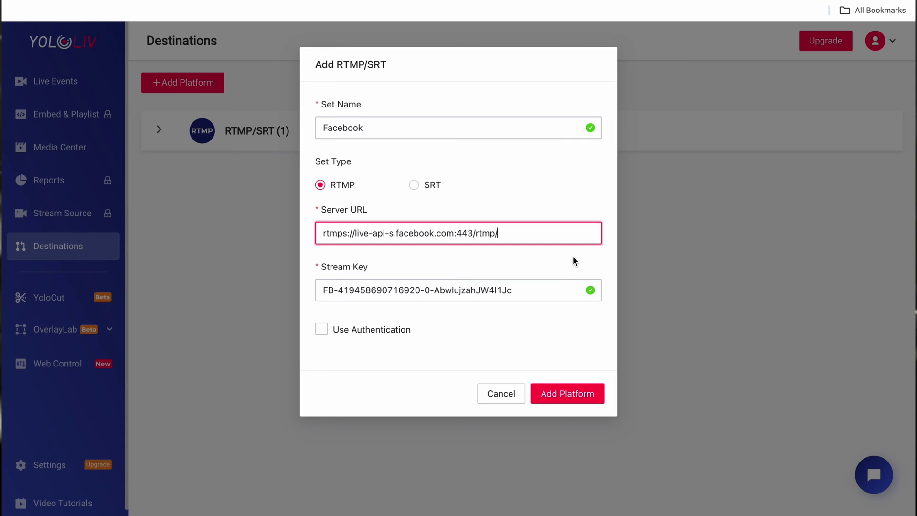
pyautogui.click(558, 393)
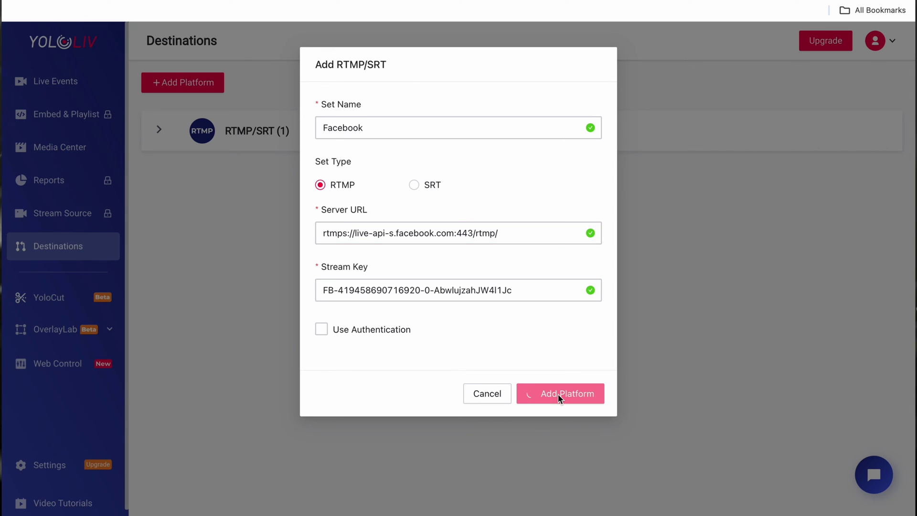
pyautogui.click(160, 130)
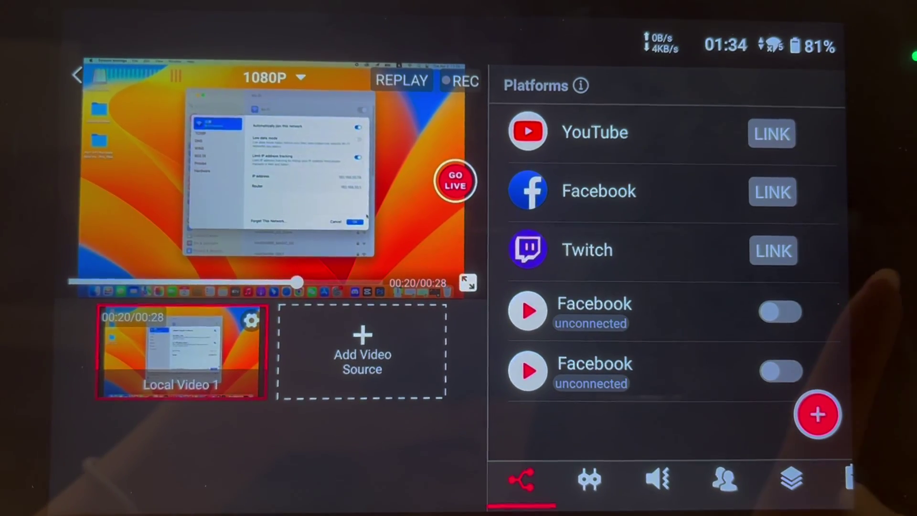
# - Enable the second Facebook destination on the YoloBox and confirm going live
pyautogui.click(788, 369)
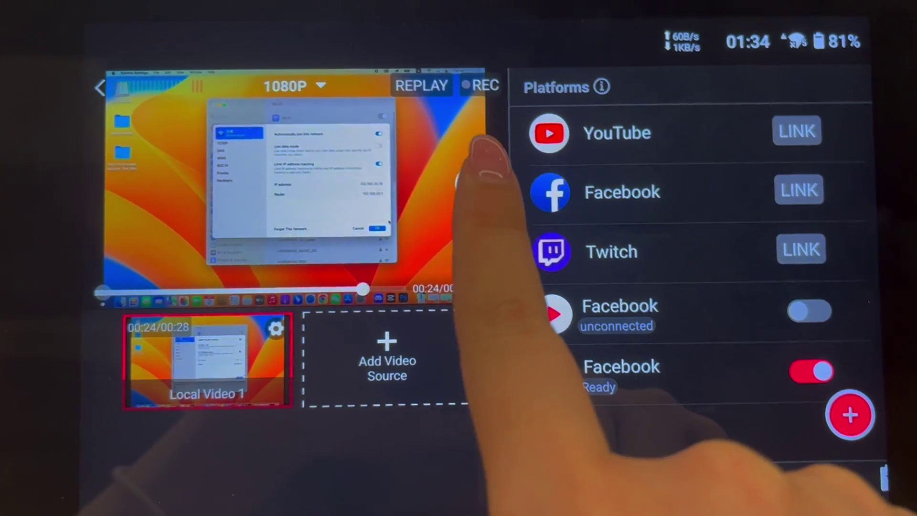
pyautogui.click(464, 174)
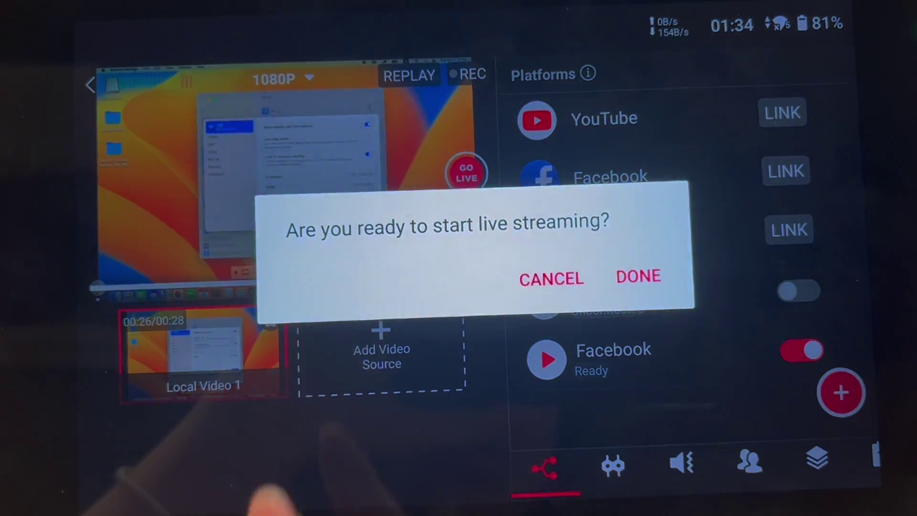
pyautogui.click(638, 269)
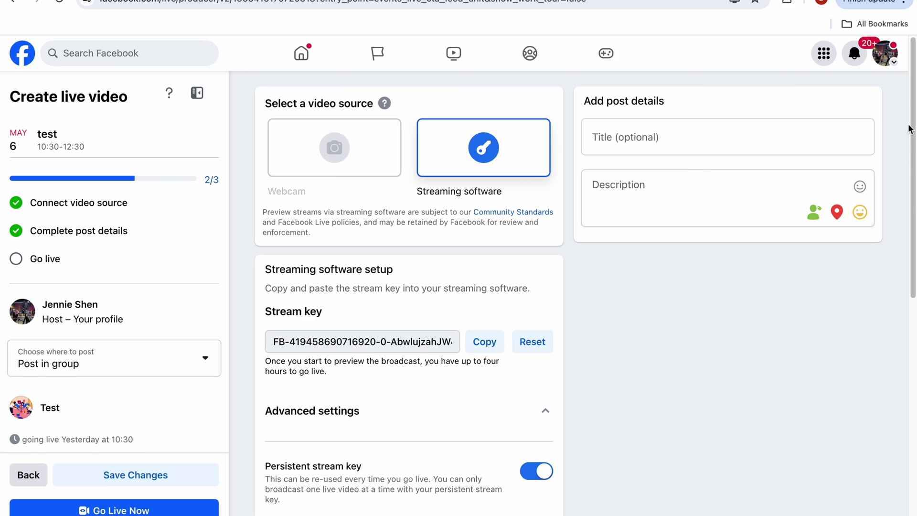
# - Confirm the YoloBox feed appears in the video preview, then choose Go Live Now
pyautogui.moveTo(914, 85); pyautogui.dragTo(906, 343)
pyautogui.moveTo(531, 293)
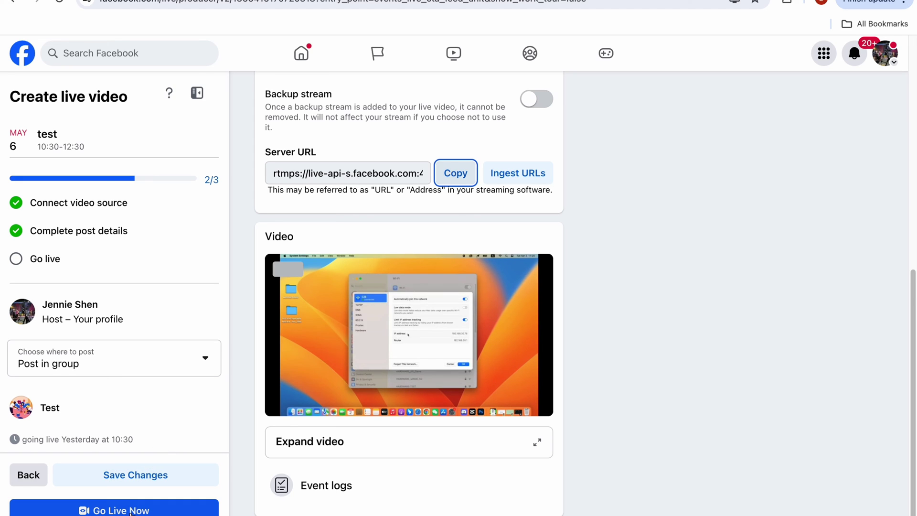
pyautogui.click(130, 512)
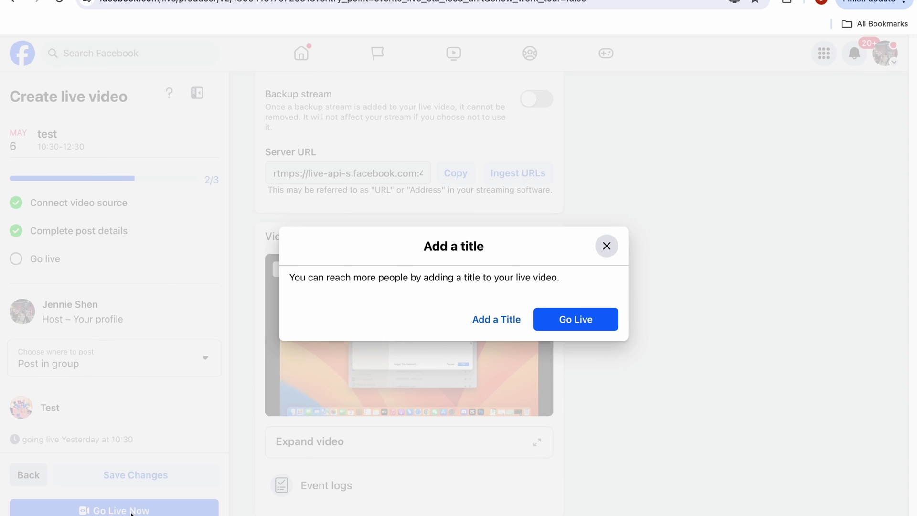
# - Go live without a title, then cancel the End Live Video prompt to keep broadcasting
pyautogui.click(573, 325)
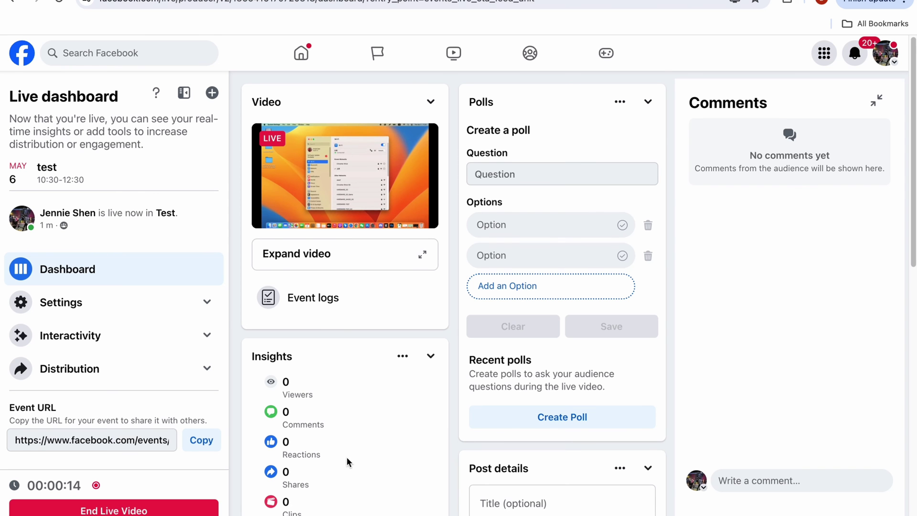
pyautogui.scroll(-10, 347, 462)
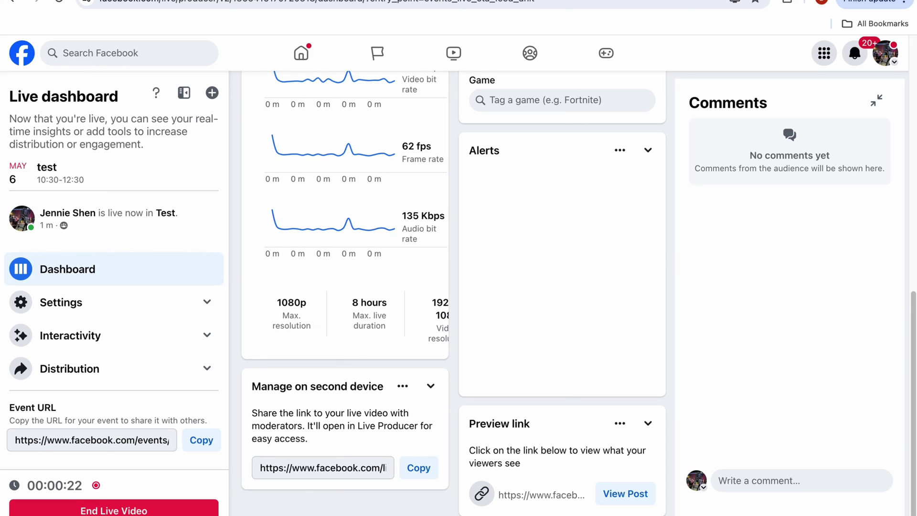
pyautogui.click(176, 511)
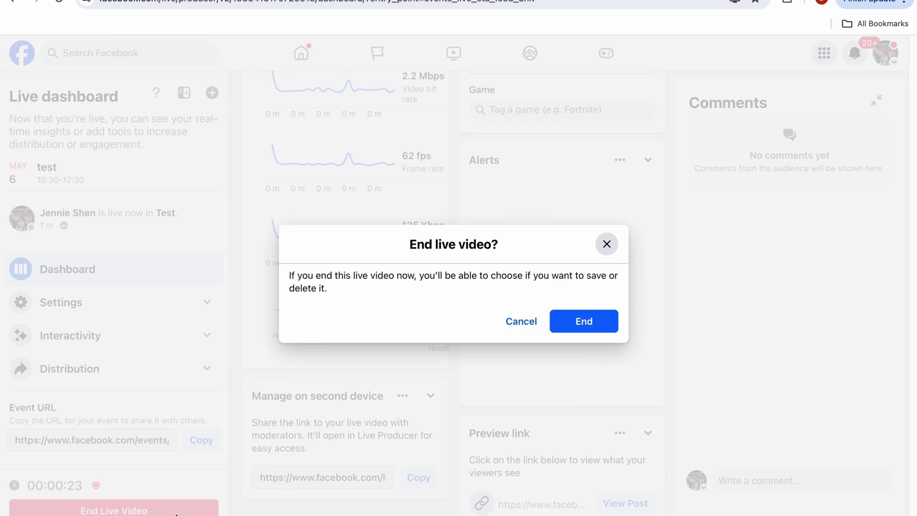
pyautogui.click(569, 326)
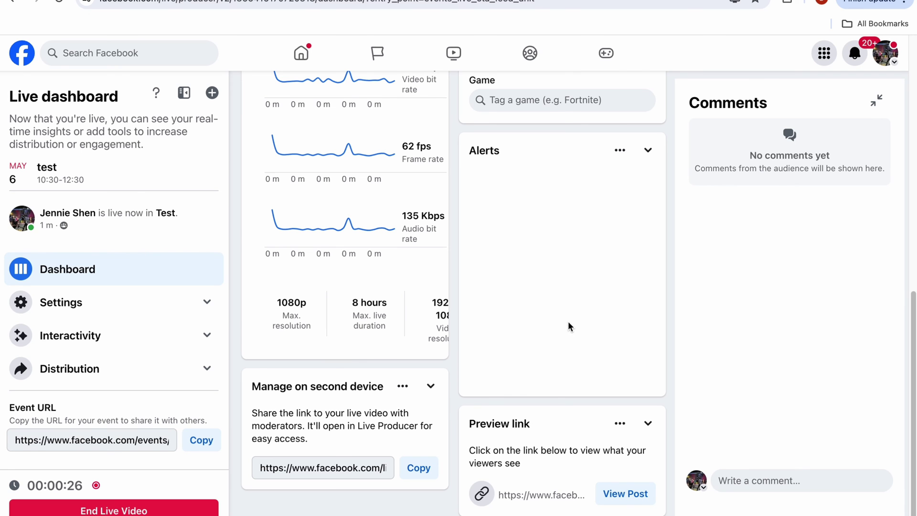